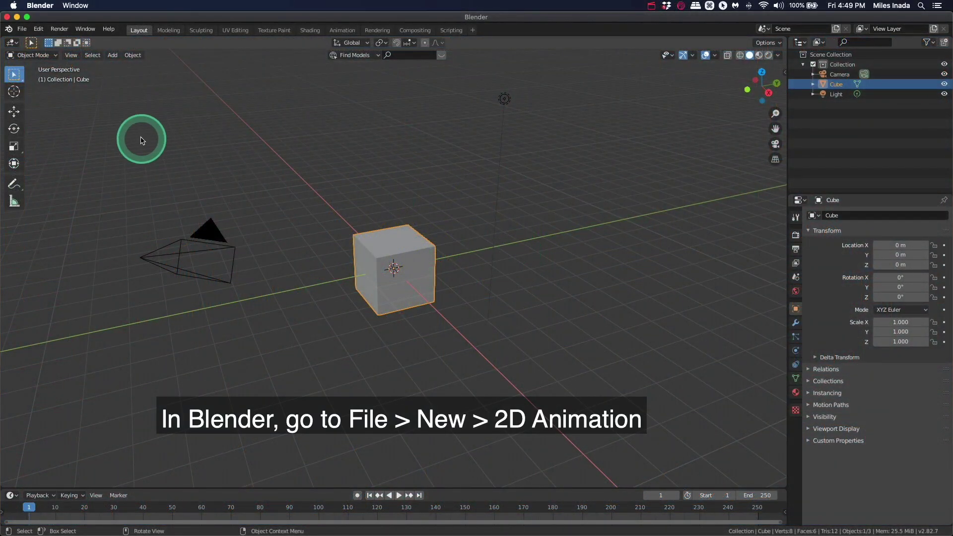
Start a new 2D Animation file from the File > New menu
click(22, 29)
mouse_move(32, 43)
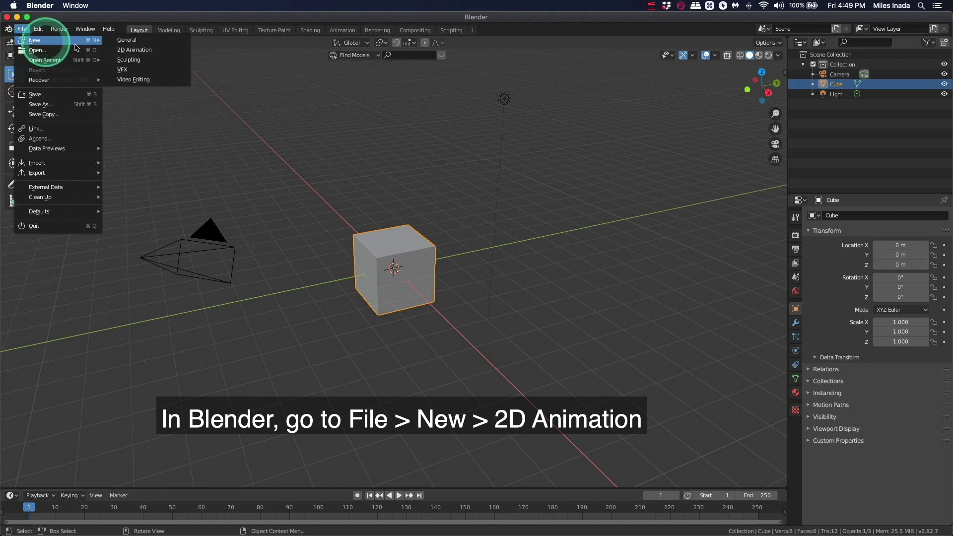
click(137, 51)
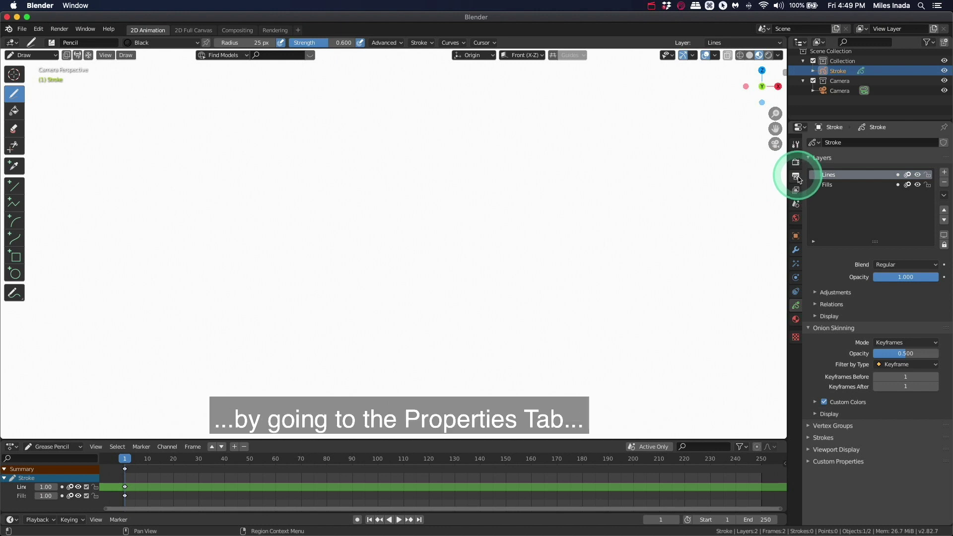
In Output Properties, set the frame rate to Custom at 12 fps
click(795, 176)
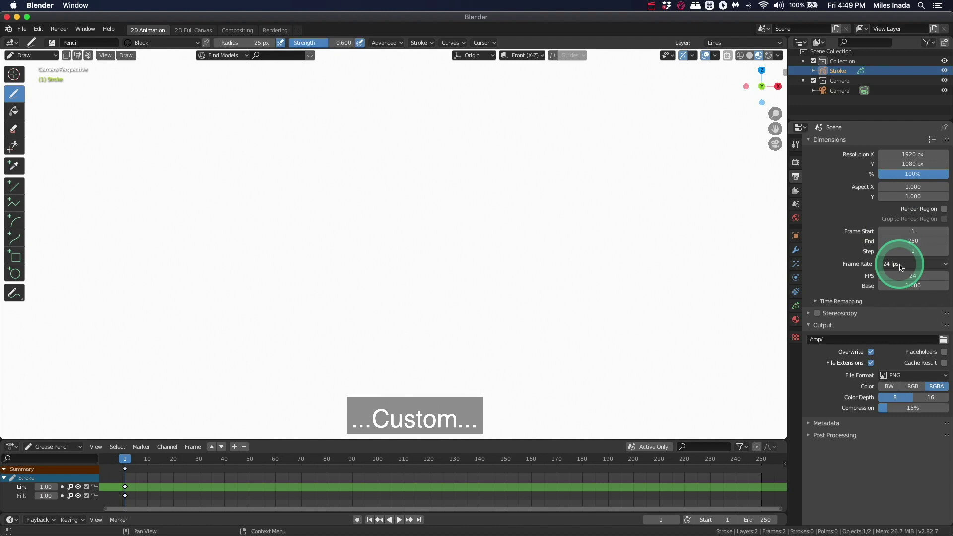
click(920, 264)
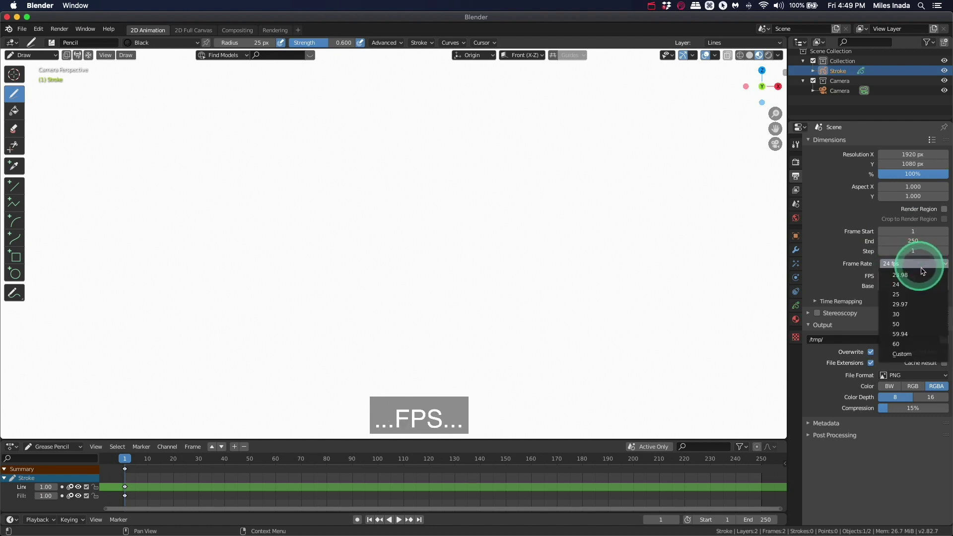
click(913, 352)
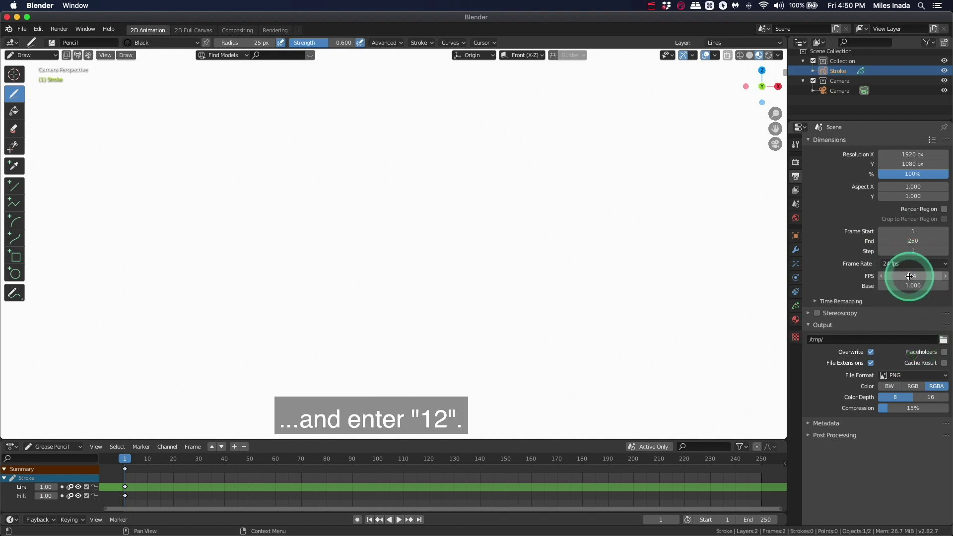
click(936, 280)
text(12)
key(Return)
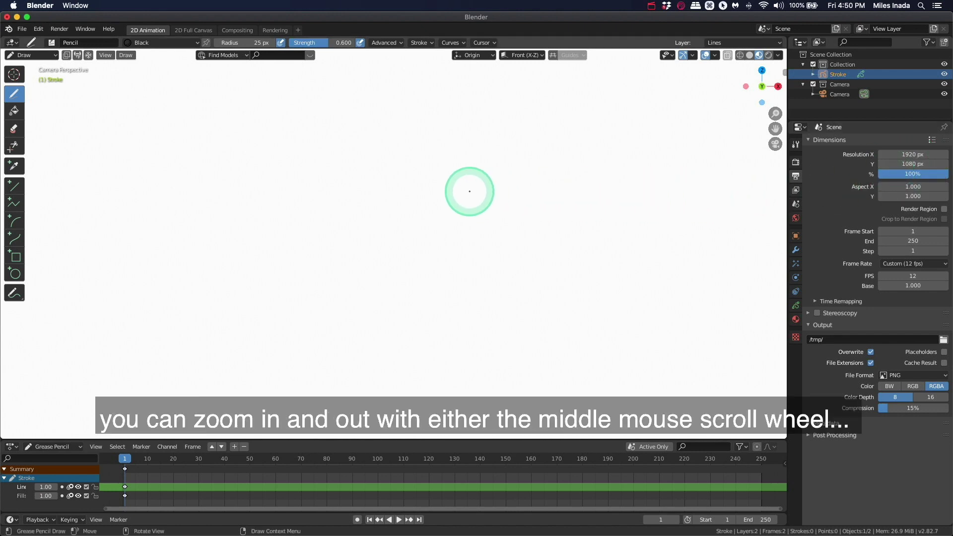
scroll(469, 192, down, 3)
scroll(469, 191, up, 3)
scroll(469, 191, down, 4)
scroll(469, 191, up, 2)
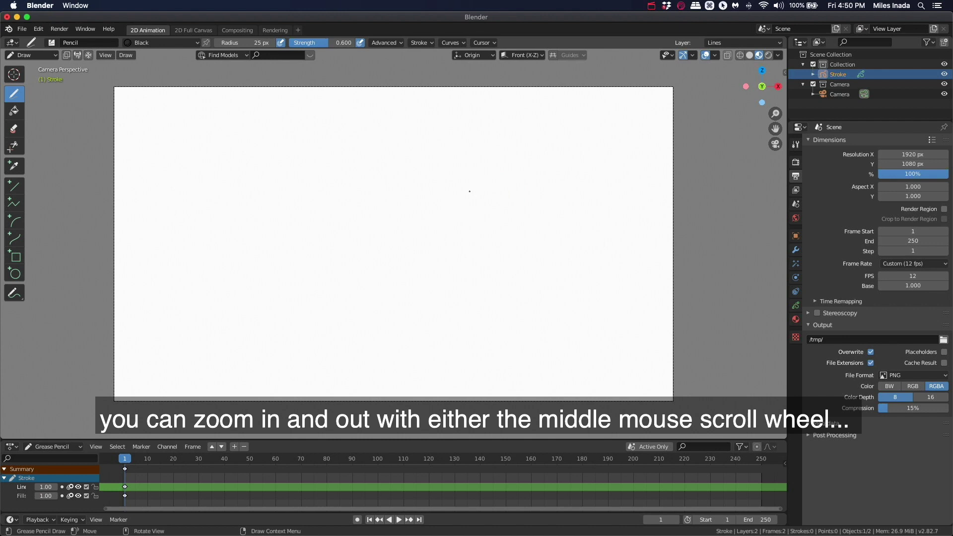
scroll(469, 192, down, 3)
scroll(469, 191, up, 3)
scroll(470, 191, down, 1)
scroll(469, 191, up, 1)
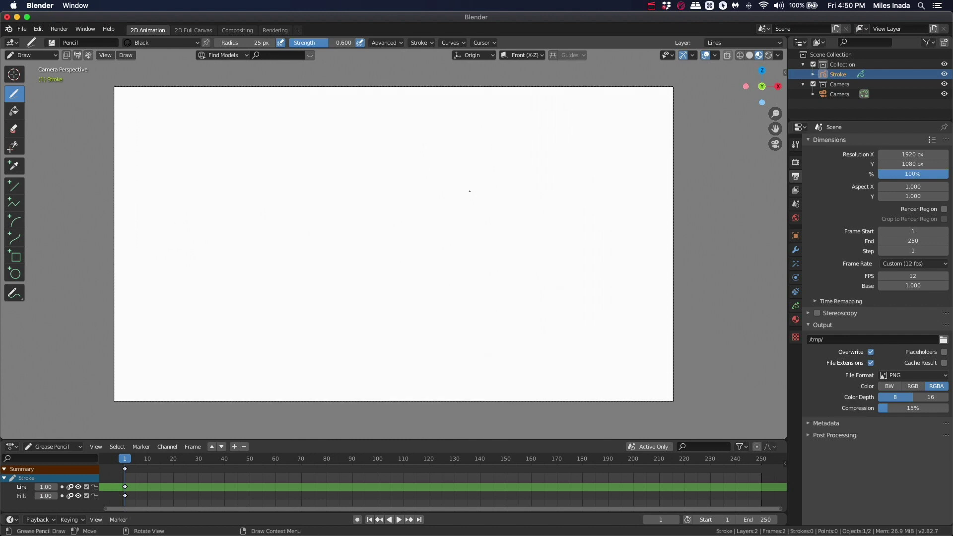
key(ctrl+minus)
key(ctrl+minus)
key(ctrl+equal)
key(ctrl+equal)
key(ctrl+minus)
key(ctrl+equal)
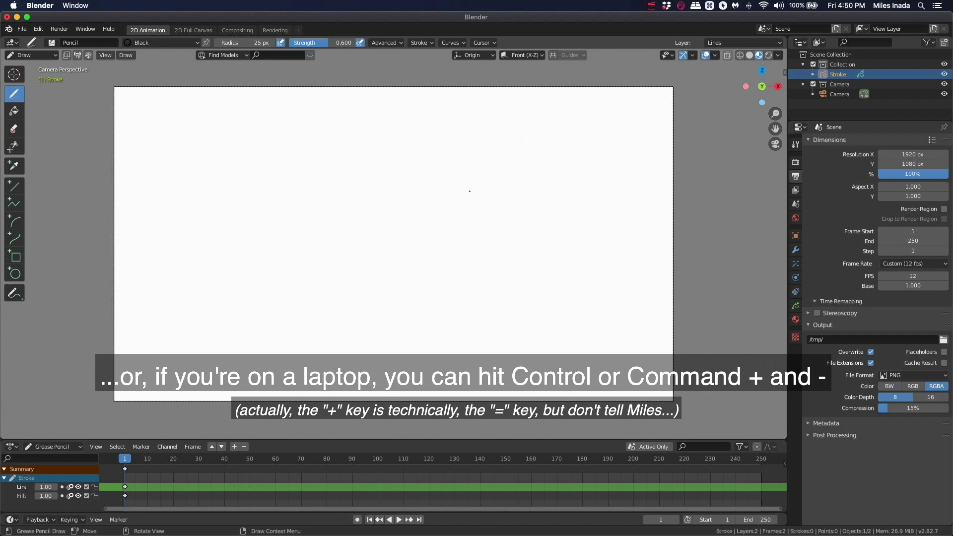
key(super+equal)
key(super+equal)
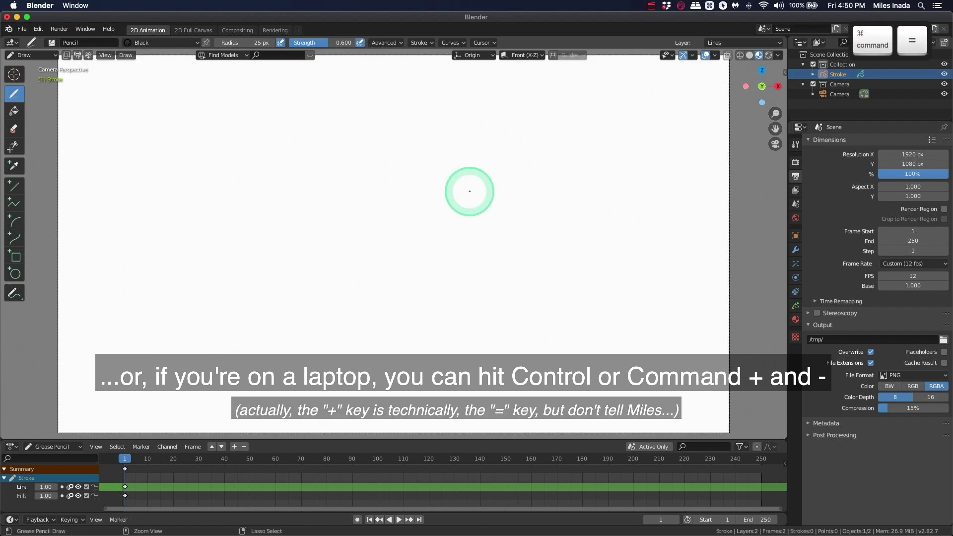
key(super+minus)
key(super+minus)
key(super+minus)
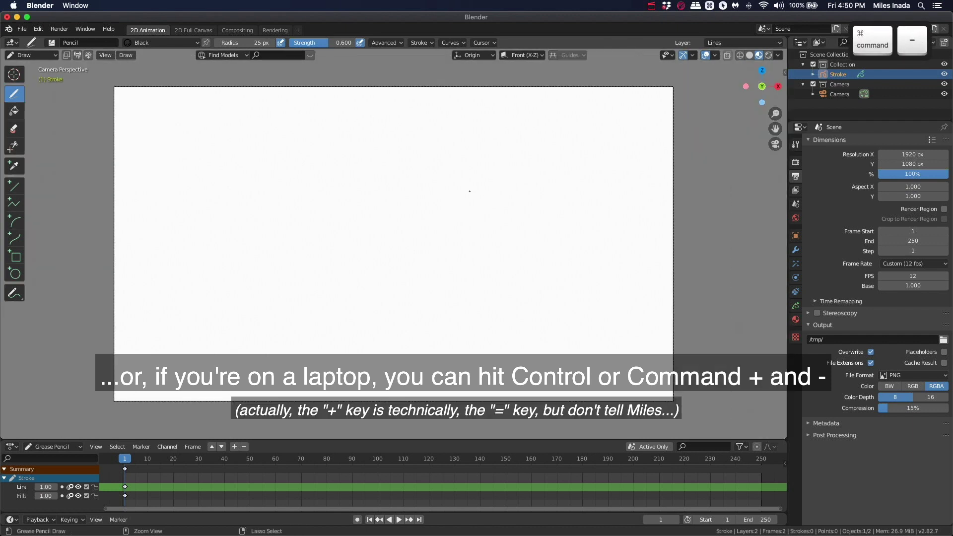
key(super+equal)
key(super+equal)
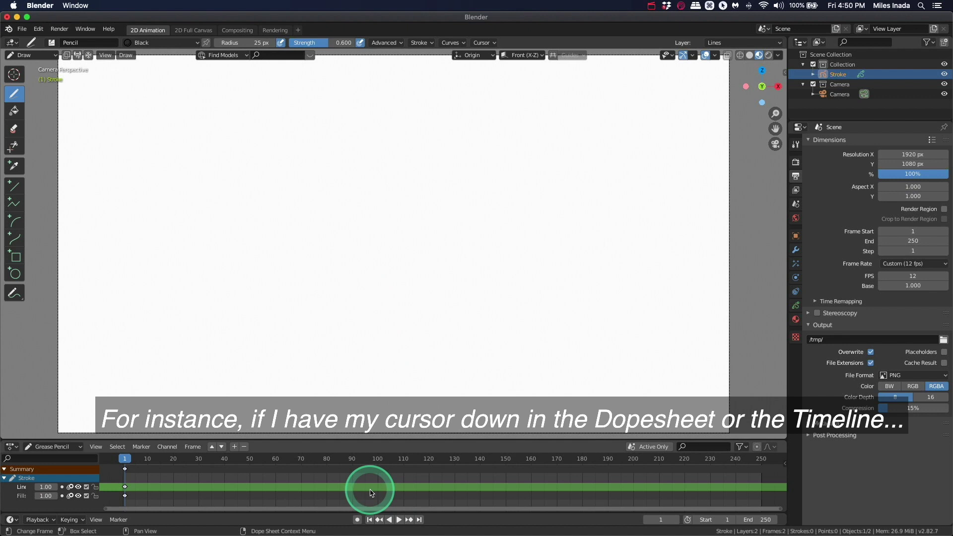
key(super+equal)
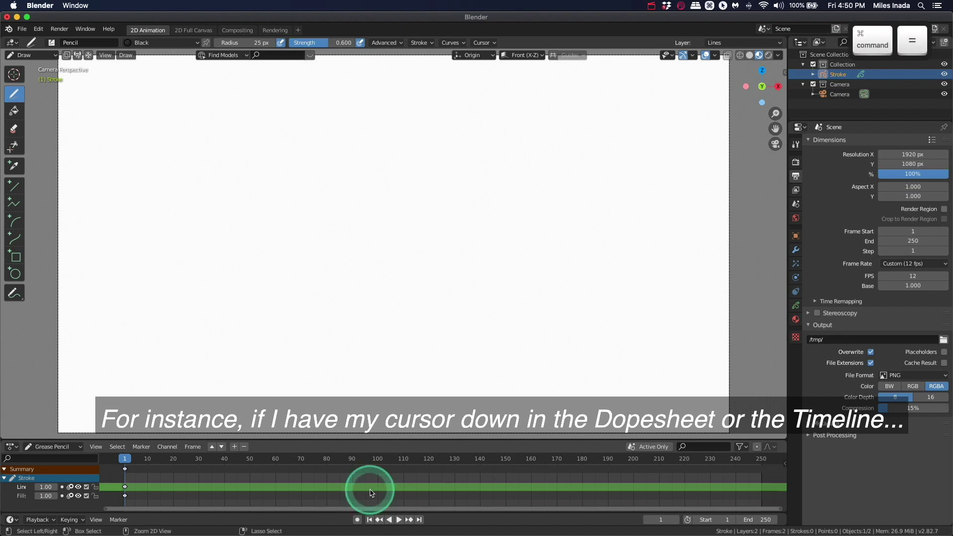
key(super+minus)
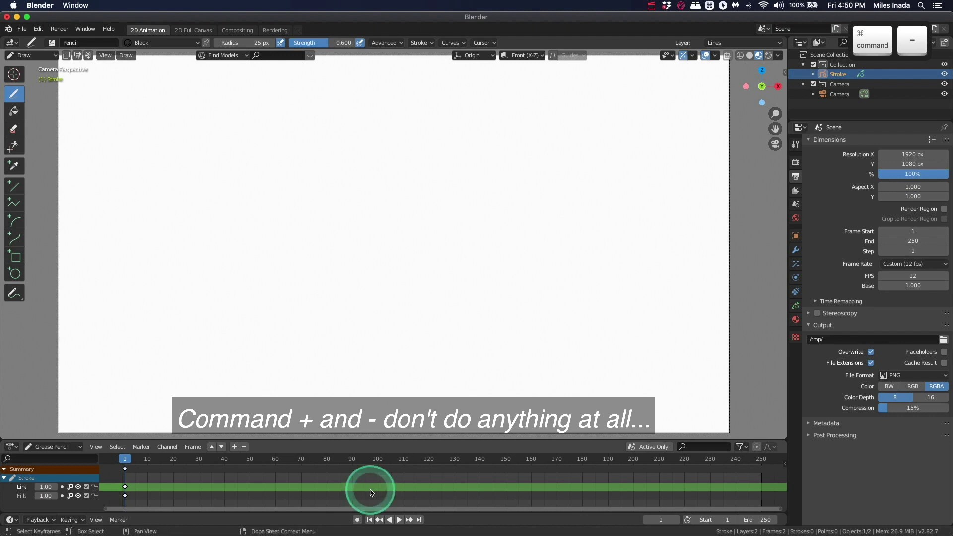
scroll(370, 493, down, 2)
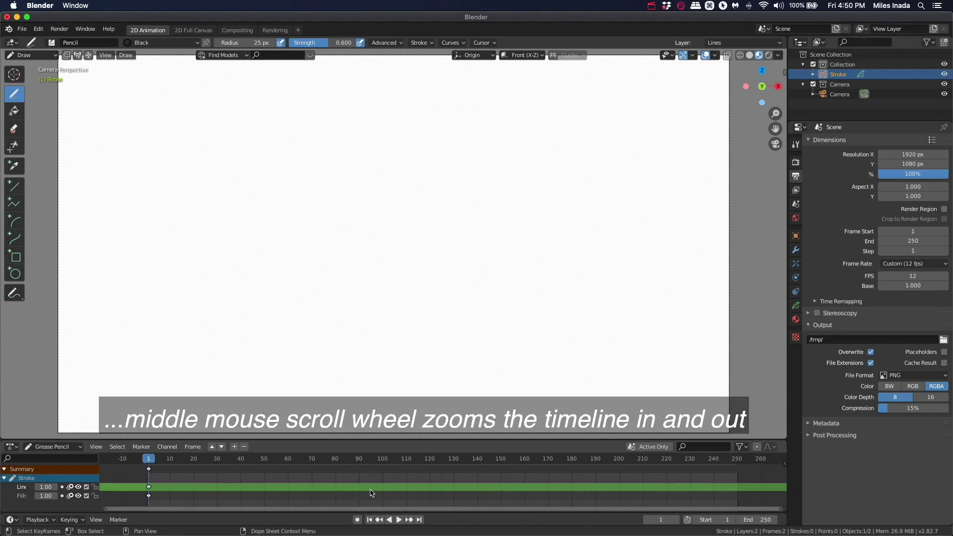
scroll(369, 493, up, 2)
scroll(370, 493, down, 3)
scroll(370, 493, up, 2)
scroll(369, 493, down, 1)
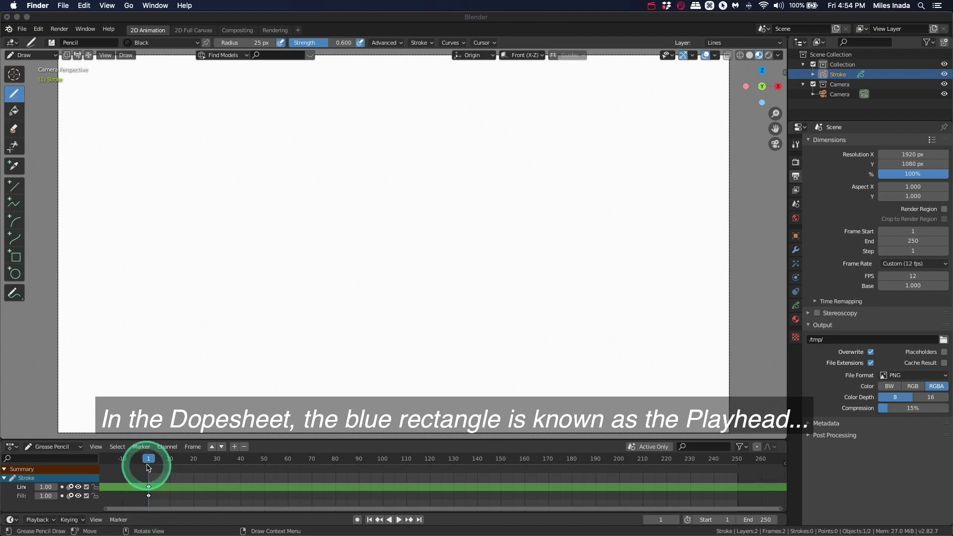
Return the current frame to frame 1 and confirm an end frame of 100
drag(145, 463, 163, 463)
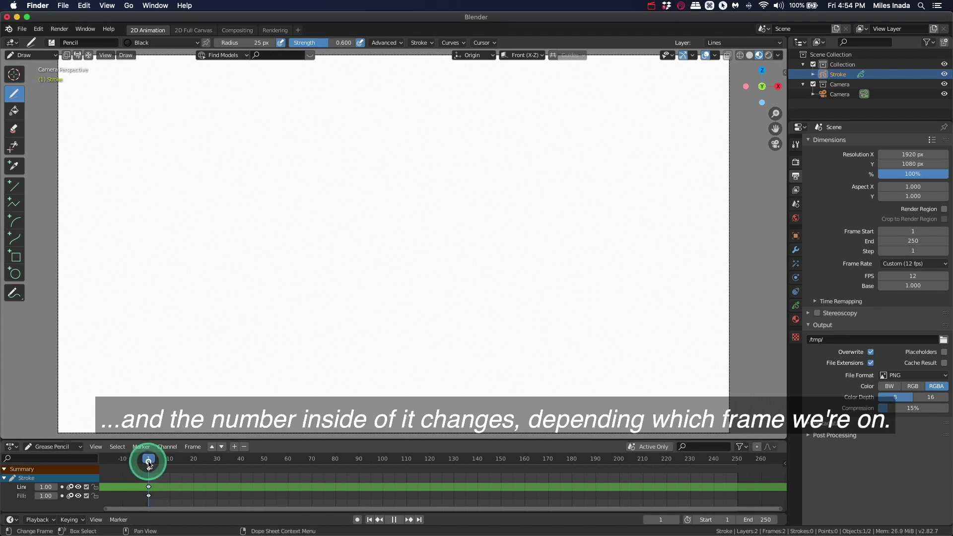
click(148, 463)
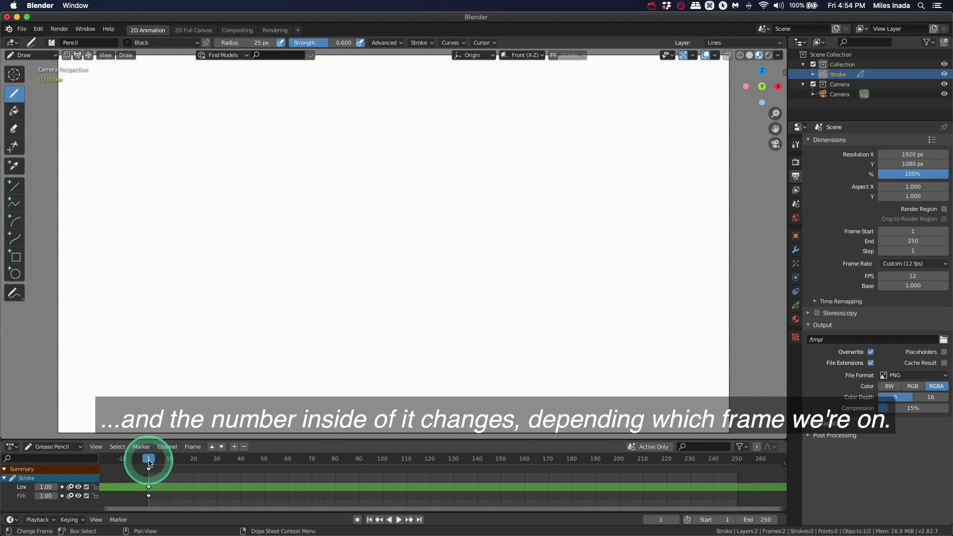
click(148, 461)
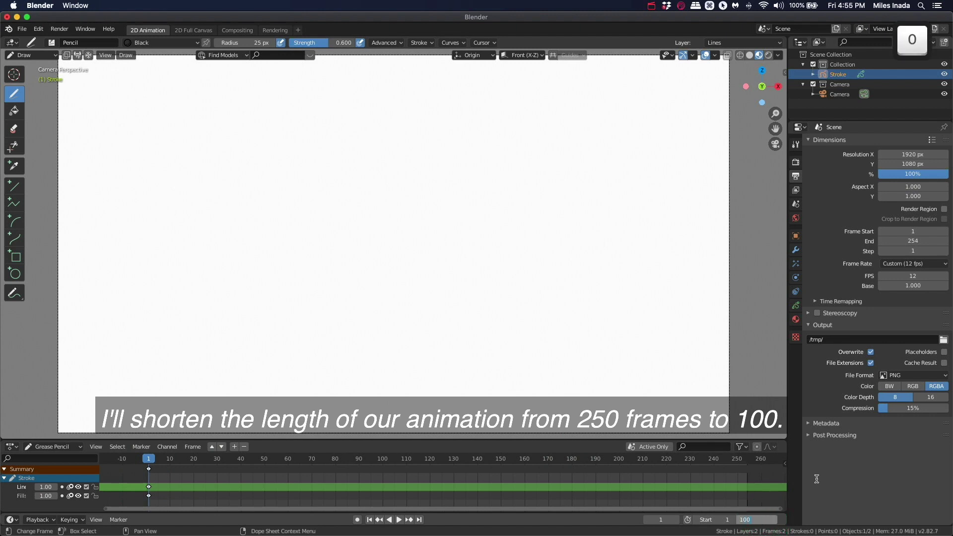
key(Return)
Zoom and scroll the Dopesheet, then View All to fit frames 1–100
scroll(318, 486, down, 1)
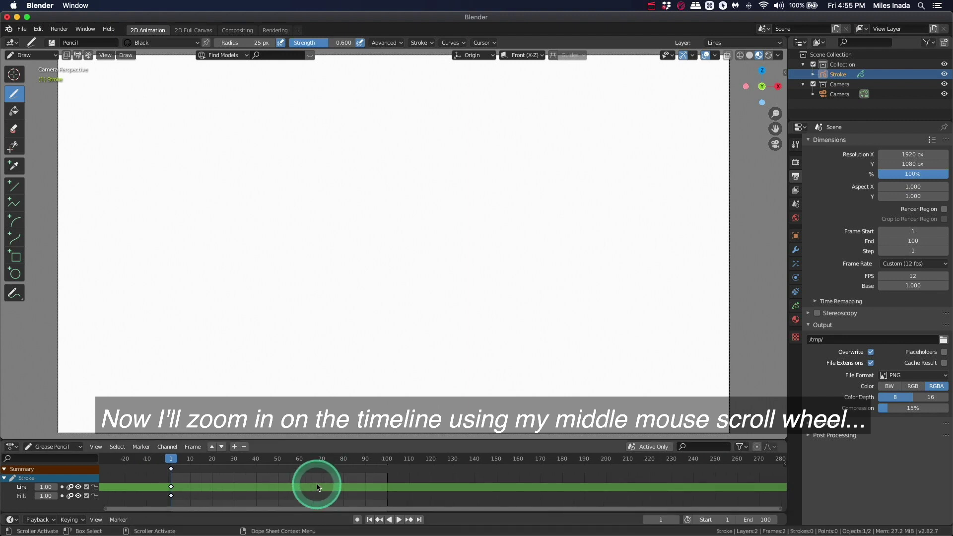
scroll(318, 486, up, 4)
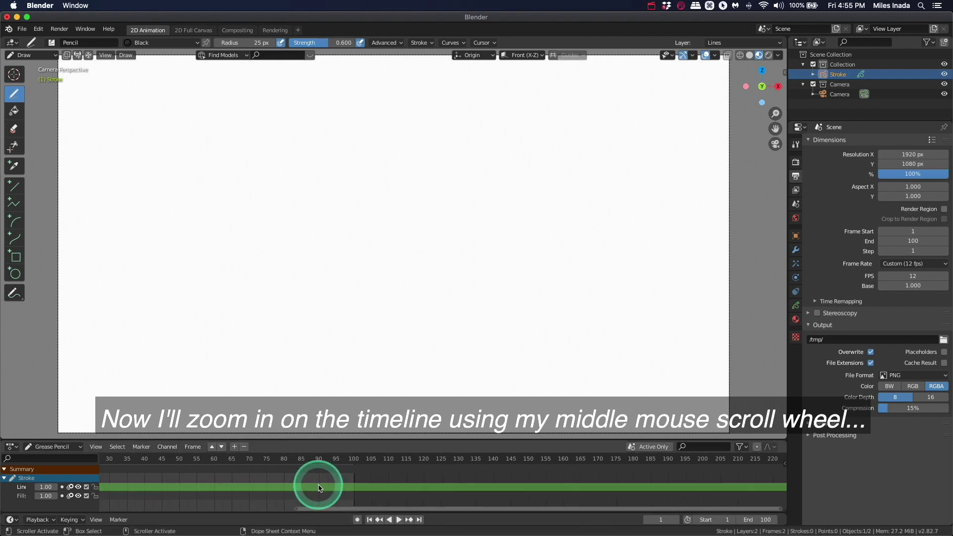
scroll(318, 486, up, 2)
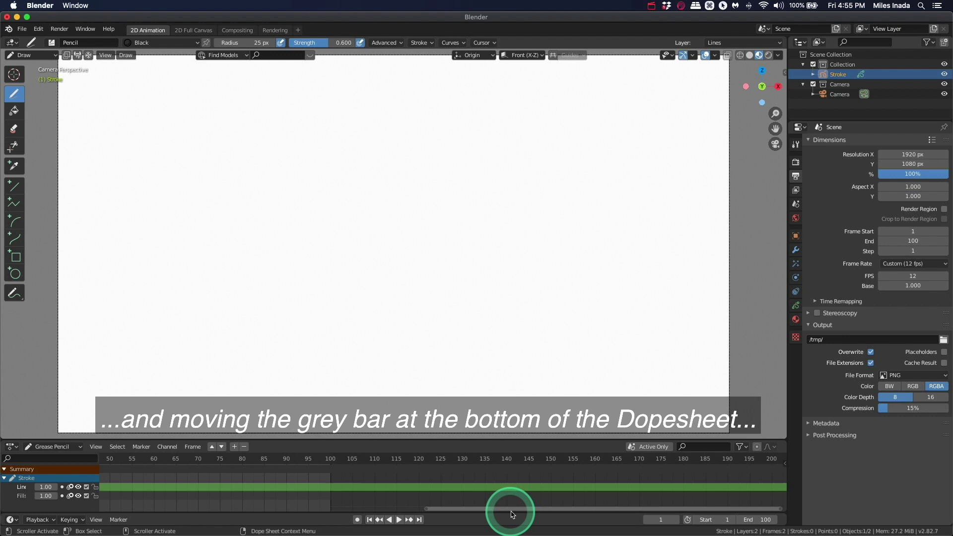
drag(512, 514, 251, 501)
key(Home)
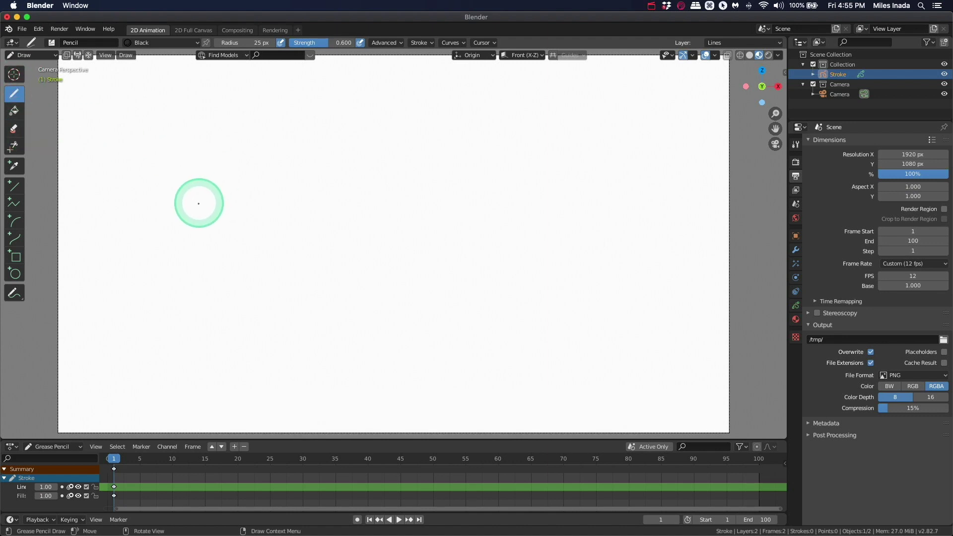
Draw a long wavy snout line, then erase the short crossing marks with an enlarged eraser
mouse_move(271, 148)
mouse_down()
mouse_move(295, 229)
mouse_move(405, 200)
mouse_move(541, 235)
mouse_up()
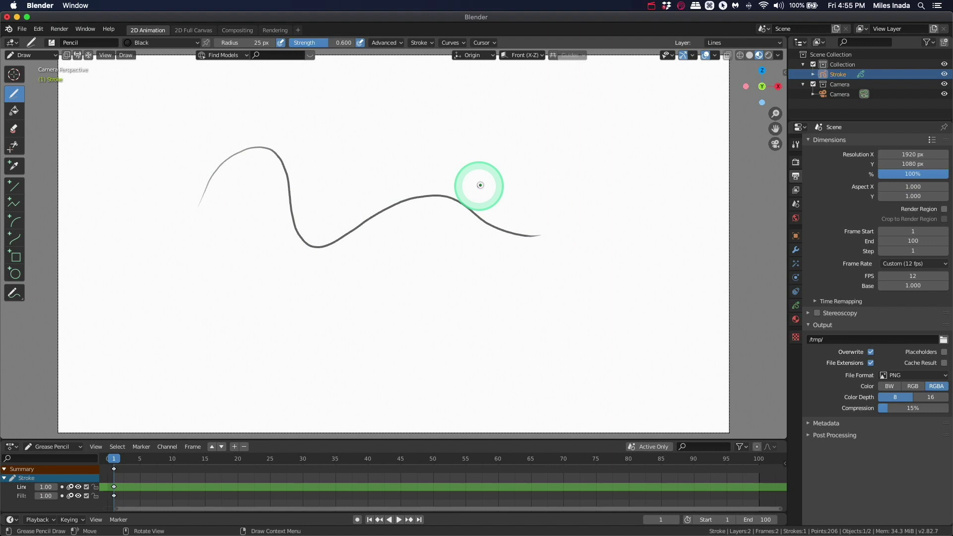
drag(478, 185, 443, 223)
drag(392, 189, 401, 226)
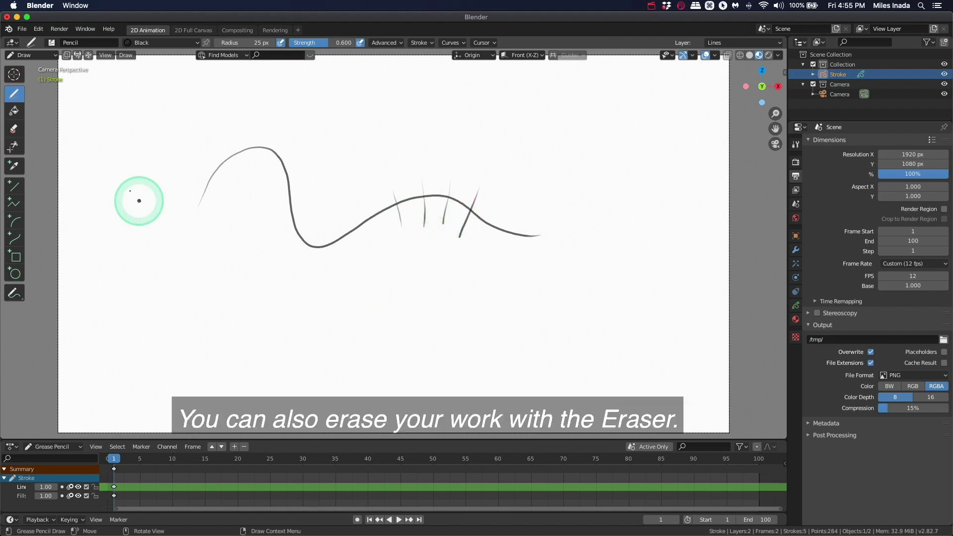
click(15, 130)
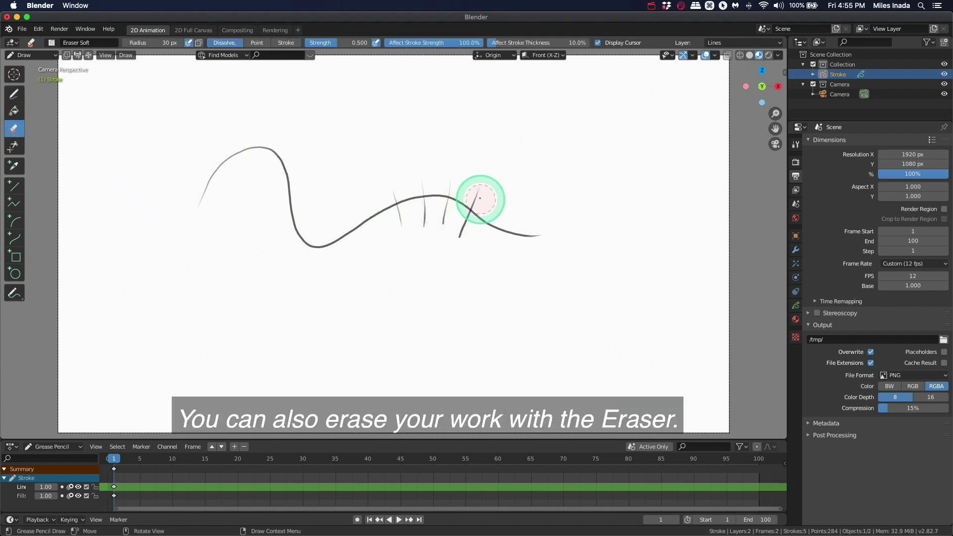
mouse_move(479, 196)
mouse_down()
mouse_move(463, 234)
mouse_move(481, 208)
mouse_move(479, 241)
mouse_move(508, 231)
mouse_move(539, 258)
mouse_move(522, 232)
mouse_move(451, 239)
mouse_move(469, 233)
mouse_move(458, 193)
mouse_up()
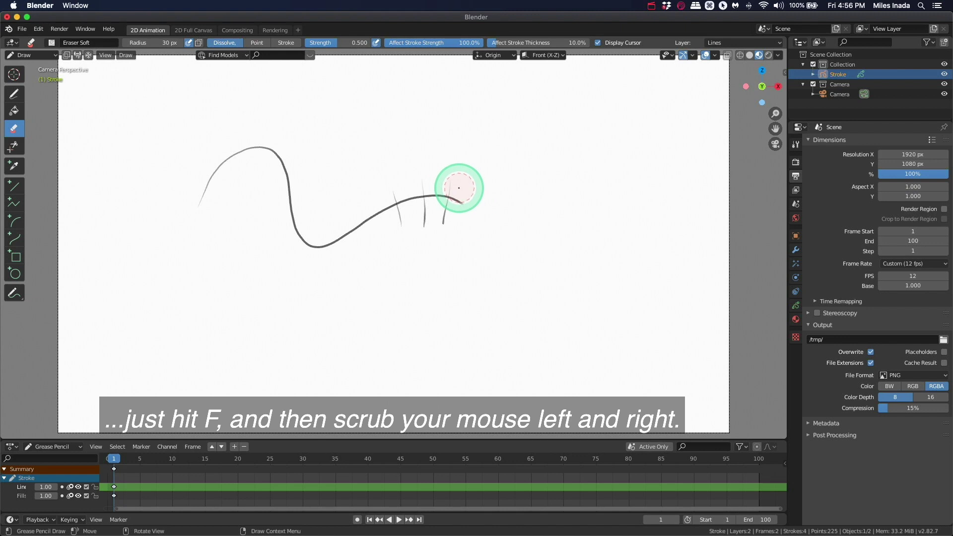
key(f)
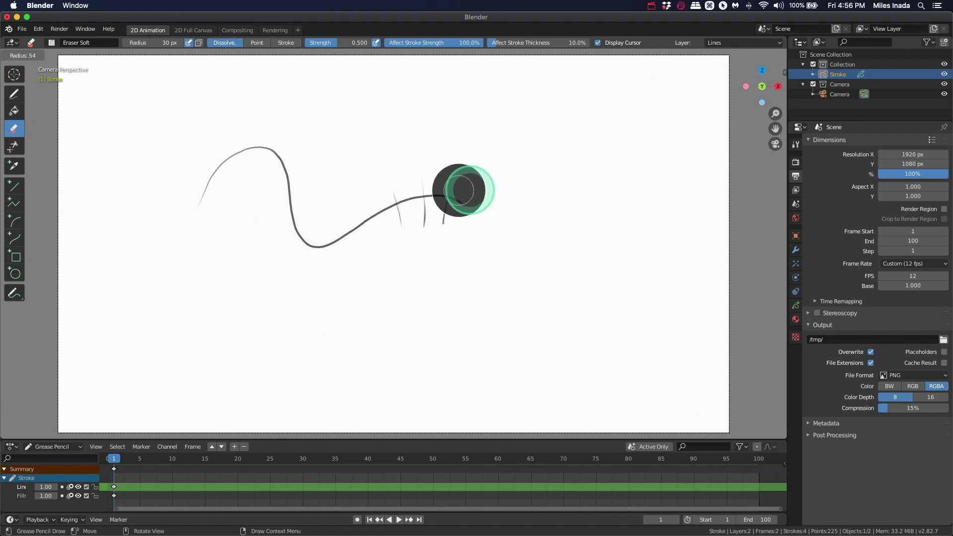
click(469, 190)
mouse_move(453, 198)
mouse_down()
mouse_move(440, 219)
mouse_move(440, 198)
mouse_move(472, 272)
mouse_move(252, 273)
mouse_up()
With the Draw tool, sketch the lower jaw, zigzag teeth, both eyes and pupils
click(16, 98)
mouse_move(385, 289)
mouse_down()
mouse_move(534, 295)
mouse_move(554, 320)
mouse_up()
drag(548, 130, 543, 133)
drag(559, 151, 556, 163)
drag(347, 132, 318, 149)
drag(340, 155, 338, 167)
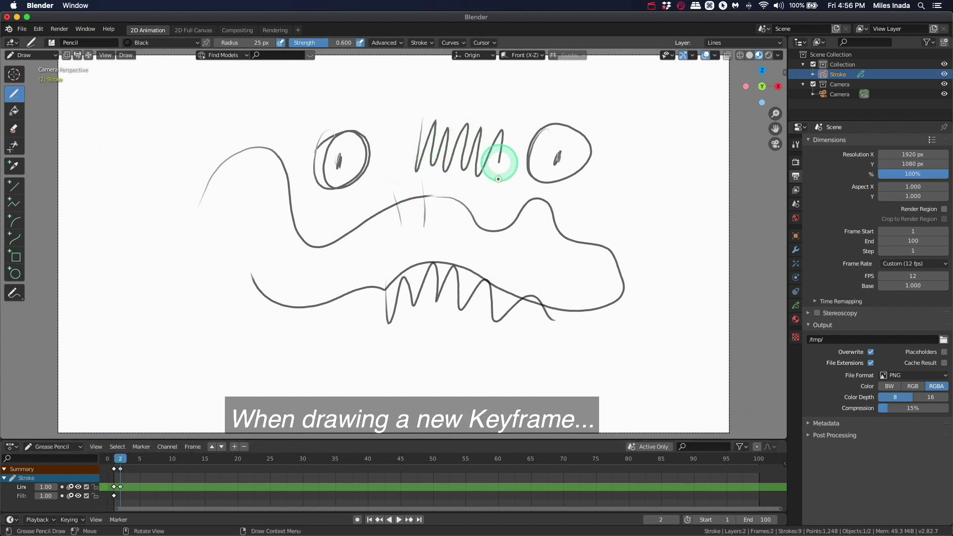
On frame 2, draw a zigzag, both eyebrows, lines across the eyes and a new mouth
drag(498, 178, 498, 178)
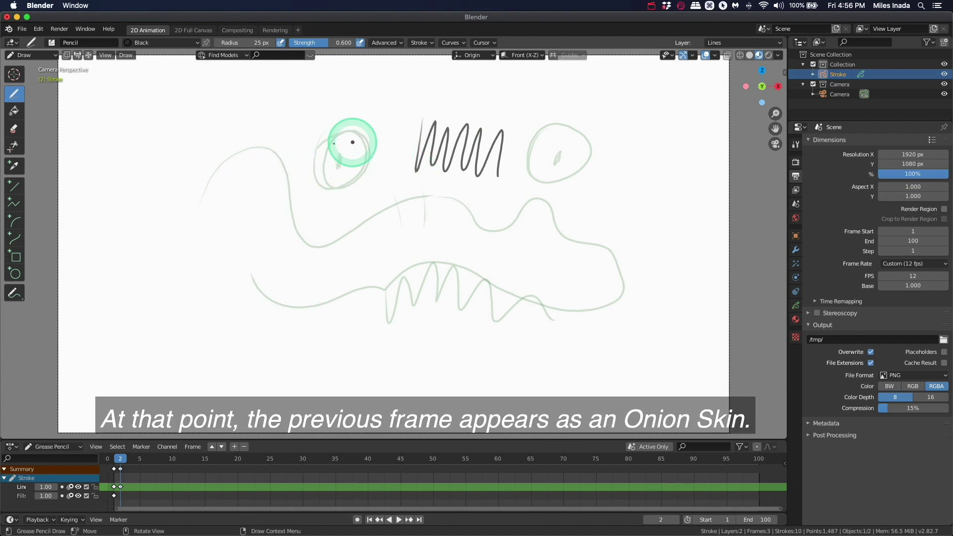
drag(404, 141, 241, 132)
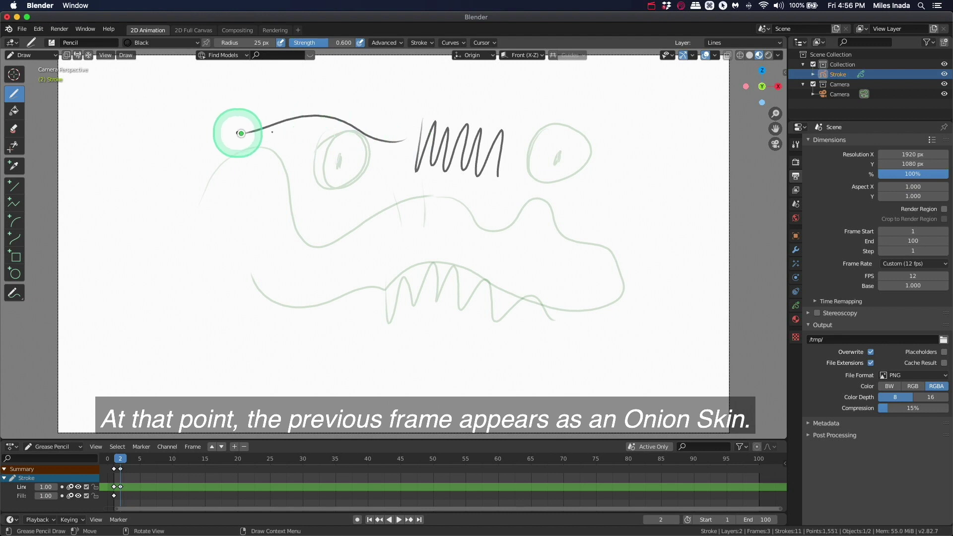
drag(504, 144, 655, 124)
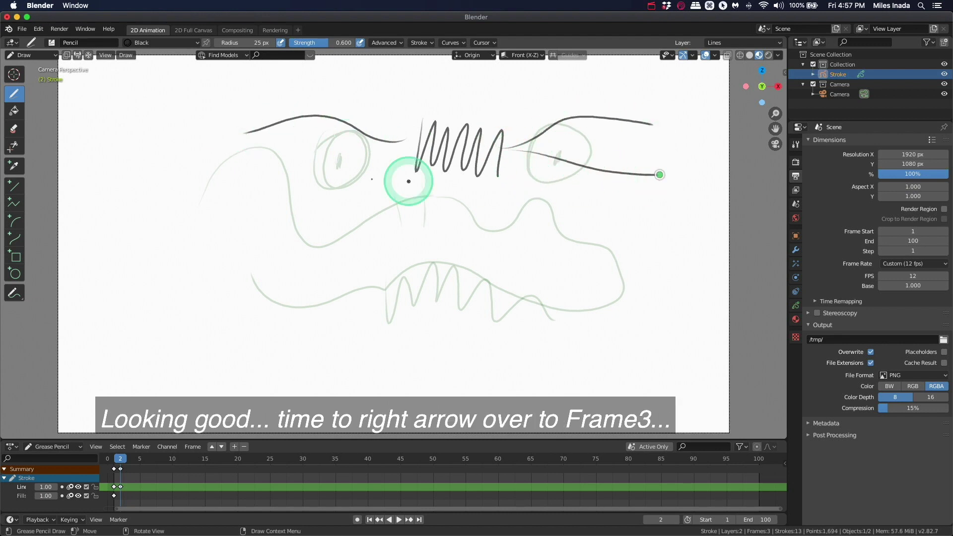
mouse_move(392, 155)
mouse_down()
mouse_move(253, 166)
mouse_move(297, 203)
mouse_up()
drag(518, 148, 657, 175)
drag(518, 171, 630, 207)
mouse_move(263, 255)
mouse_down()
mouse_move(488, 221)
mouse_move(689, 268)
mouse_up()
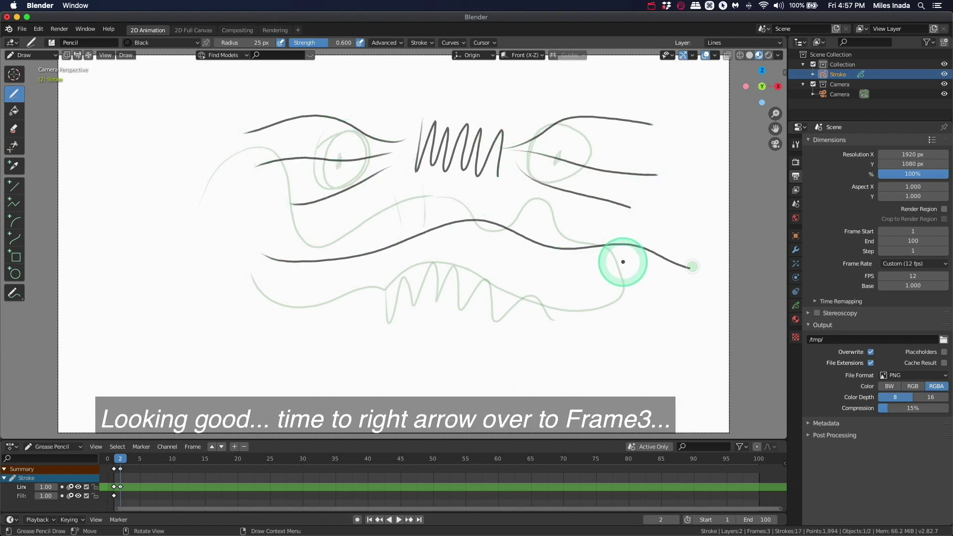
Draw new zigzag, curve and V-shaped strokes on frames 3 through 6
key(Right)
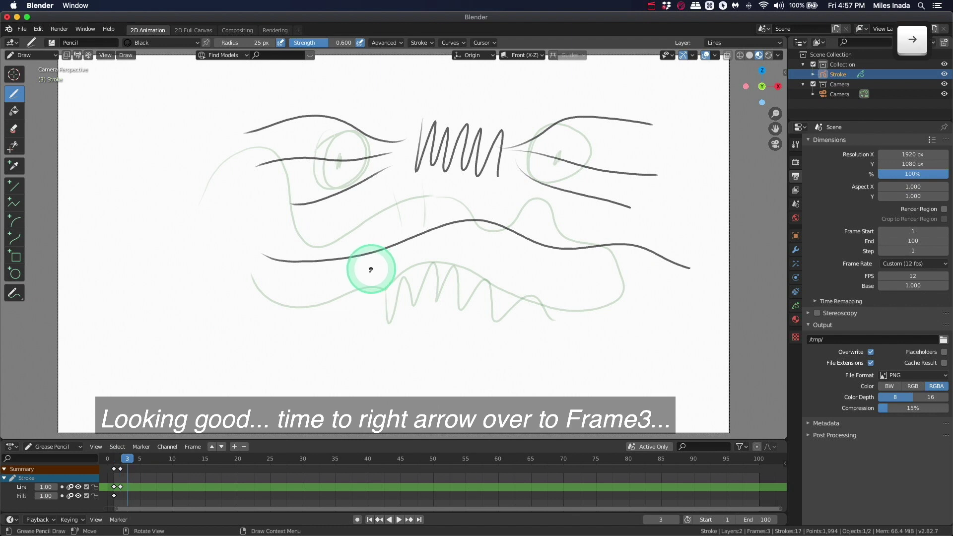
mouse_move(240, 295)
mouse_down()
mouse_move(365, 360)
mouse_move(496, 308)
mouse_move(654, 347)
mouse_move(391, 228)
mouse_move(170, 238)
mouse_up()
mouse_move(166, 342)
mouse_down()
mouse_move(190, 341)
mouse_move(103, 325)
mouse_up()
key(Right)
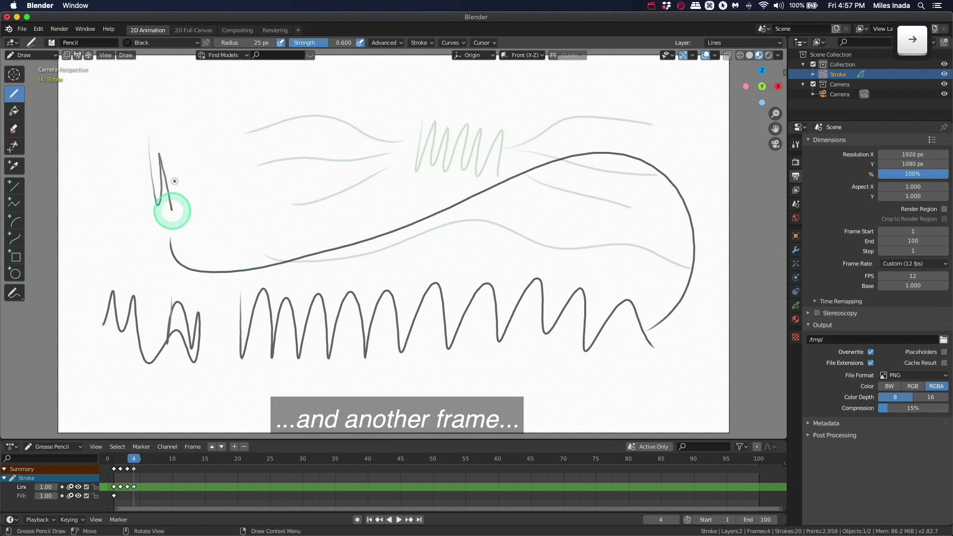
mouse_move(172, 211)
mouse_down()
mouse_move(228, 160)
mouse_move(237, 211)
mouse_up()
key(Right)
mouse_move(327, 198)
mouse_down()
mouse_move(367, 198)
mouse_move(414, 262)
mouse_move(443, 273)
mouse_up()
key(Right)
mouse_move(536, 248)
mouse_down()
mouse_move(626, 197)
mouse_move(667, 228)
mouse_move(603, 289)
mouse_move(626, 349)
mouse_up()
Draw an arc, zigzags and loop strokes on frames 7 through 11, then scrub to review
key(Right)
drag(597, 268, 270, 247)
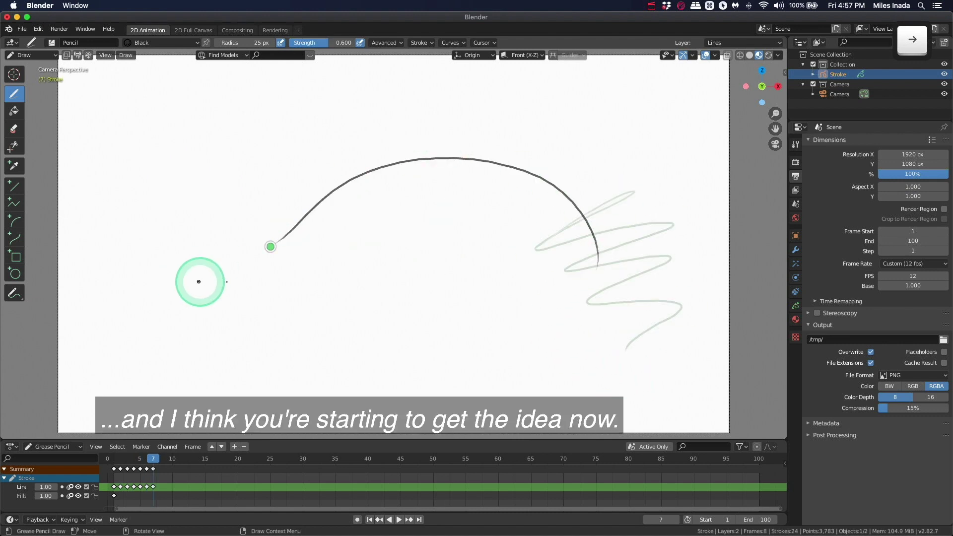
key(Right)
drag(277, 212, 202, 287)
key(Right)
mouse_move(521, 266)
mouse_down()
mouse_move(665, 208)
mouse_move(373, 272)
mouse_move(282, 177)
mouse_move(129, 342)
mouse_up()
key(Right)
key(Right)
drag(87, 278, 189, 284)
mouse_move(181, 463)
mouse_down()
mouse_move(117, 453)
mouse_move(182, 463)
mouse_move(115, 462)
mouse_up()
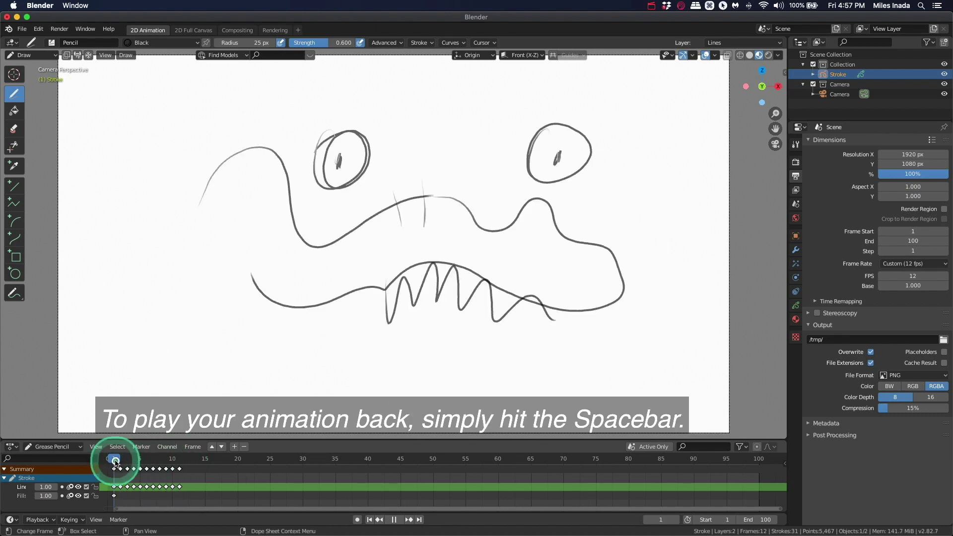
Set the Timeline end frame to 11, play the looping animation, then stop playback
key(space)
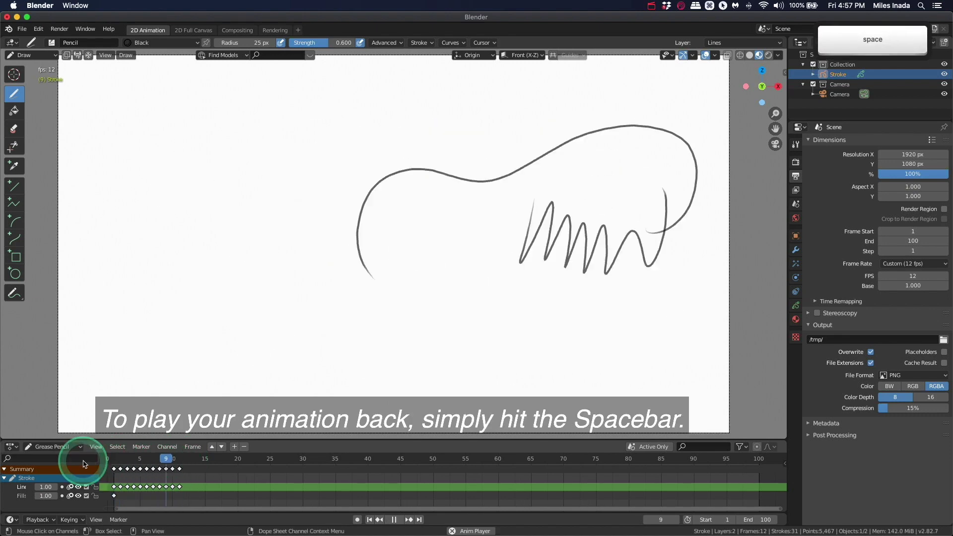
drag(201, 458, 114, 463)
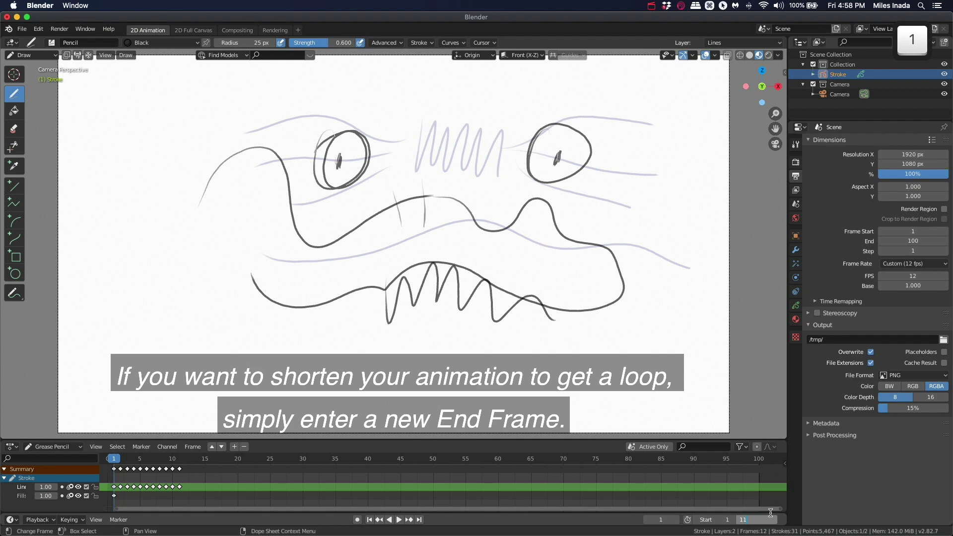
key(Return)
key(space)
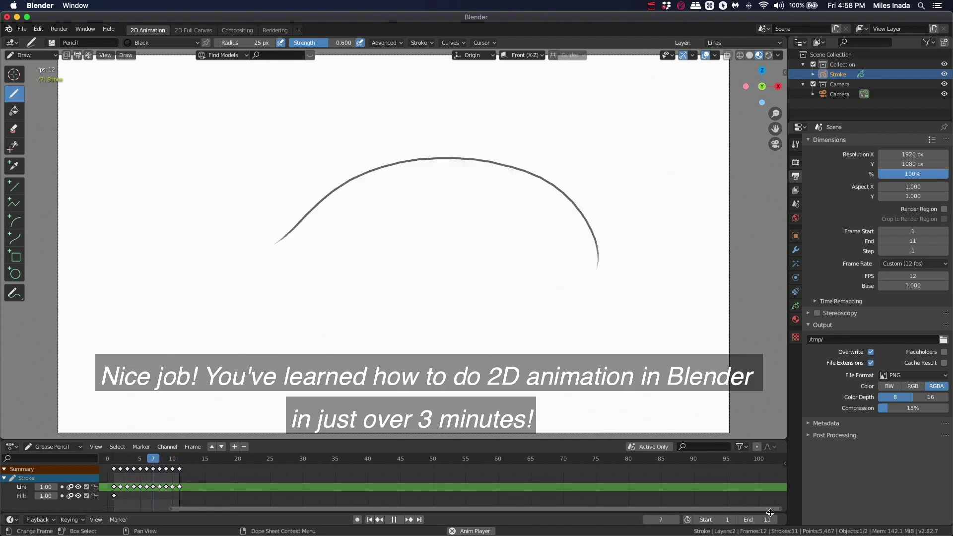
key(space)
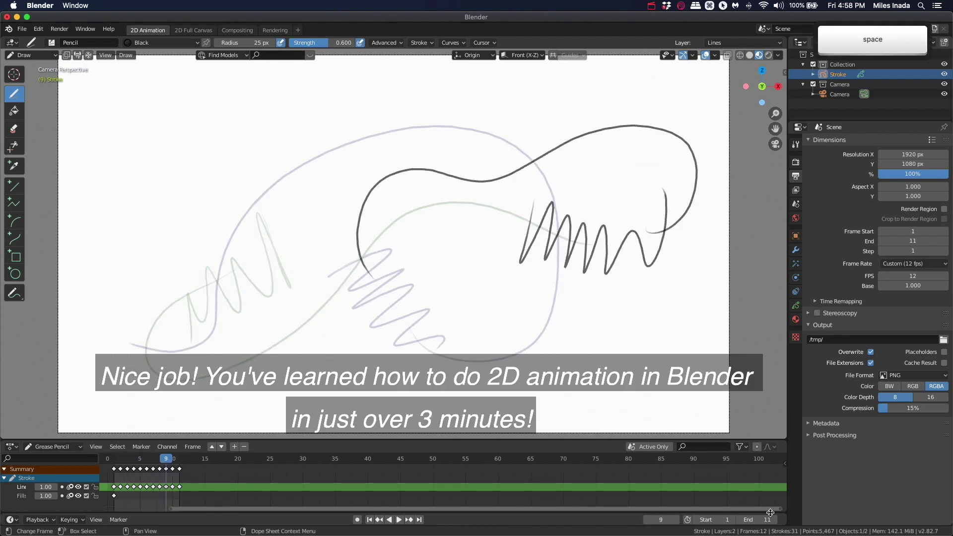